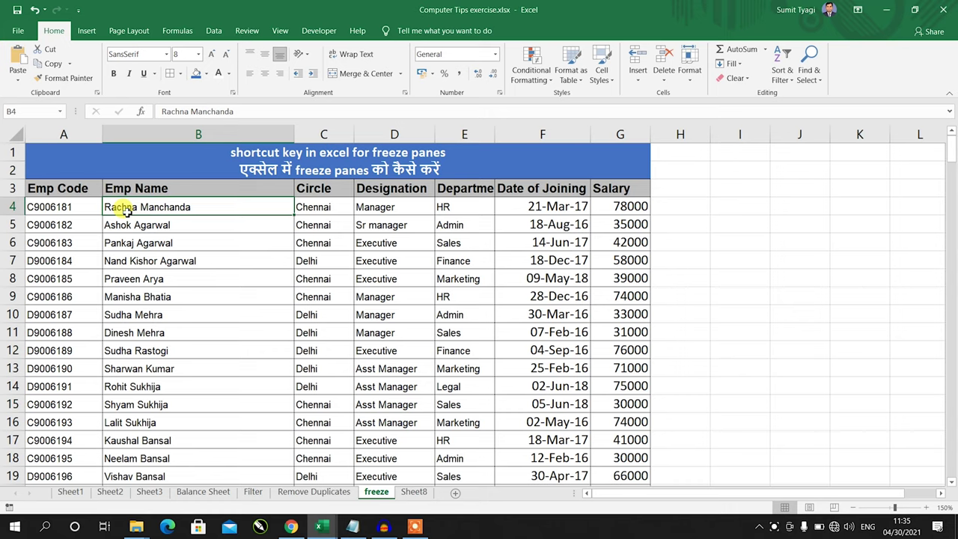
Step: Browse the employee list down to row 38 and back up to the title in A1
key("Down")
key("Down")
key("Down")
key("Down")
key("Down")
key("Down")
key("Down")
key("Down")
key("Down")
key("Down")
key("Up")
key("Up")
key("Up")
key("Up")
key("Up")
key("Up")
key("Up")
key("Up")
key("Up")
key("Down")
key("Down")
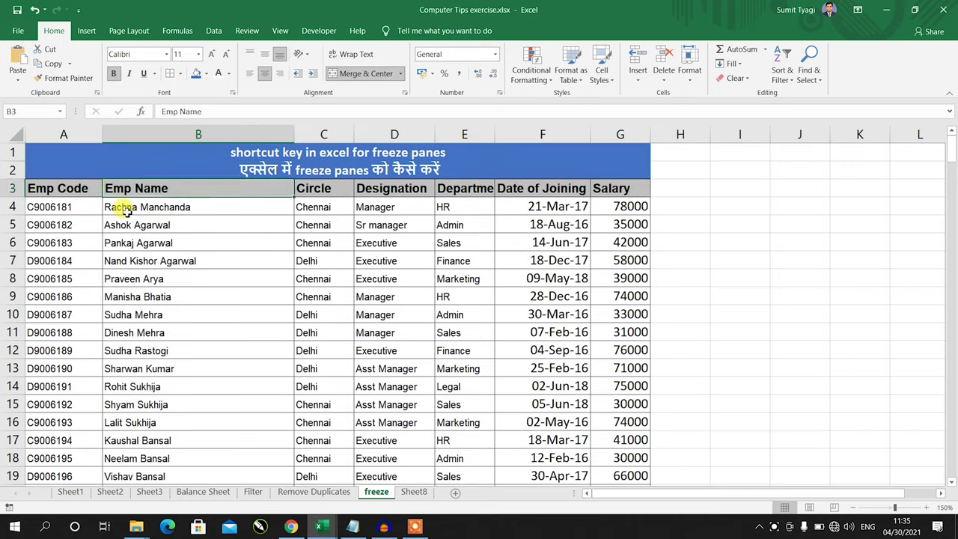
key("Down")
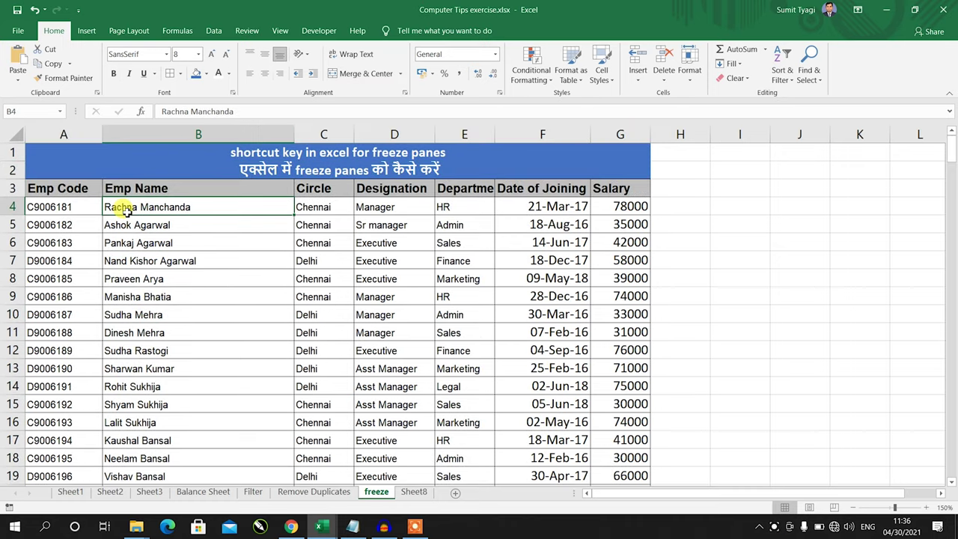
key("Down")
key("Down")
key("Down")
key("Down")
key("Down")
key("Down")
key("Down")
key("Down")
key("Up")
key("Up")
key("Up")
key("Up")
key("Up")
key("Up")
key("Up")
key("Up")
key("Up")
key("Up")
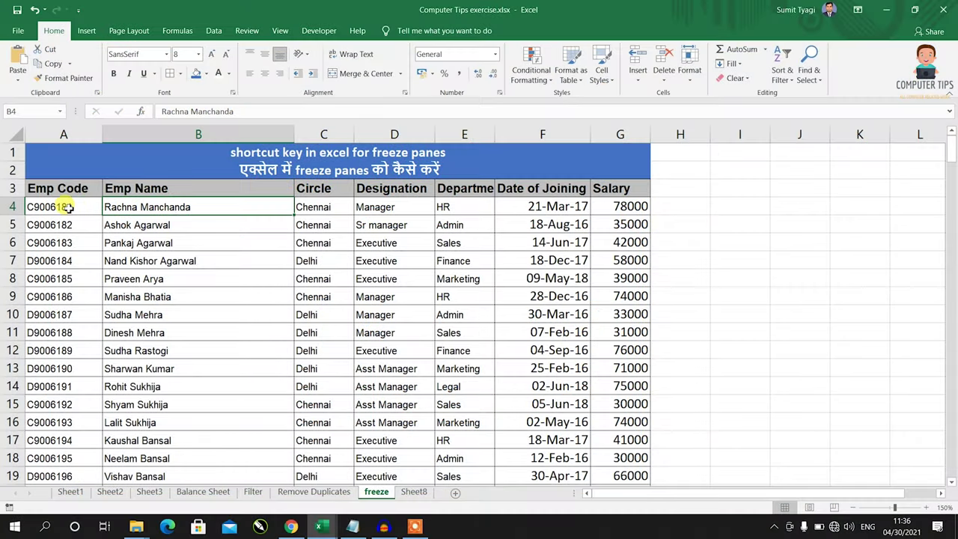
left_click(71, 208)
left_click(149, 210)
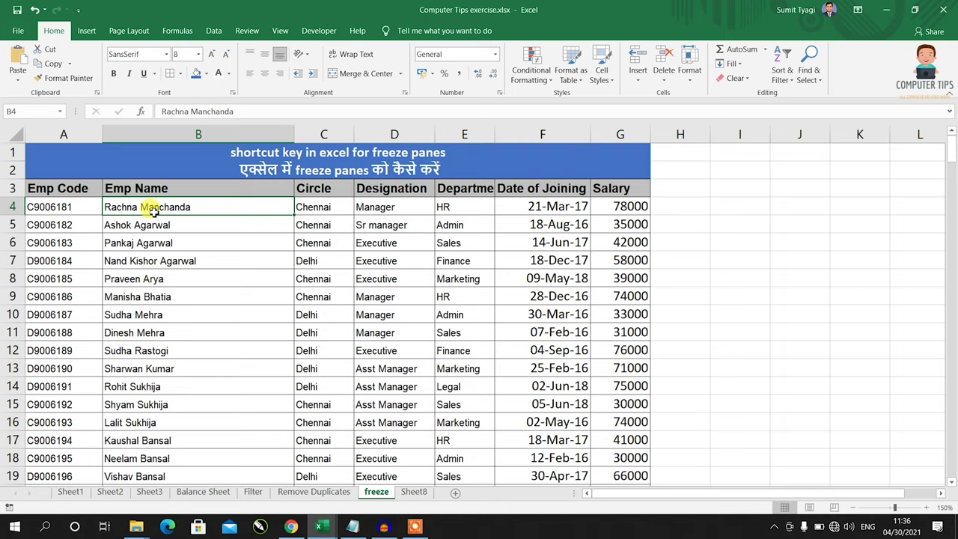
left_click(206, 218)
key("Down")
key("Down")
key("Down")
key("Down")
key("Down")
key("Down")
scroll(274, 188, "down", 1)
key("Up")
key("Up")
key("Up")
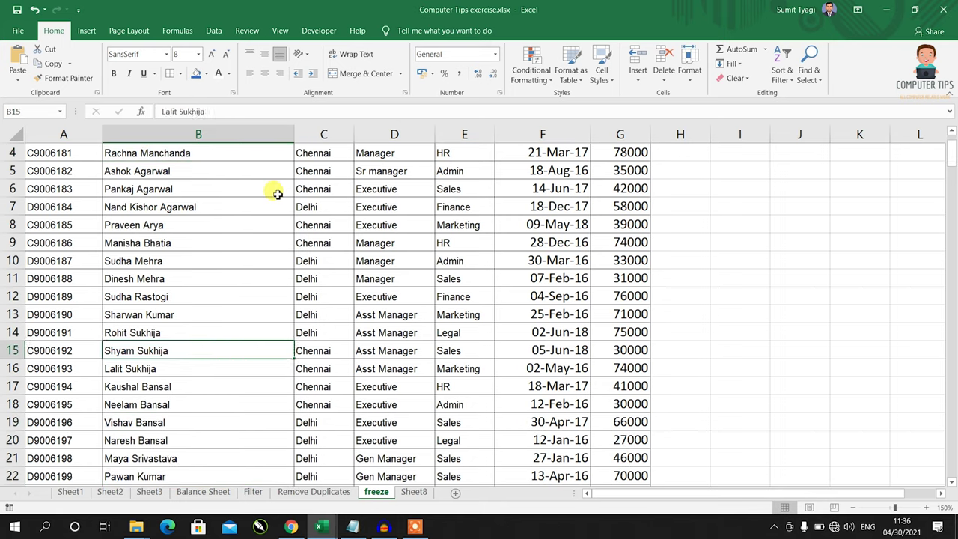
key("Up")
key("Up")
key("Up")
key("Down")
key("Right")
key("Down")
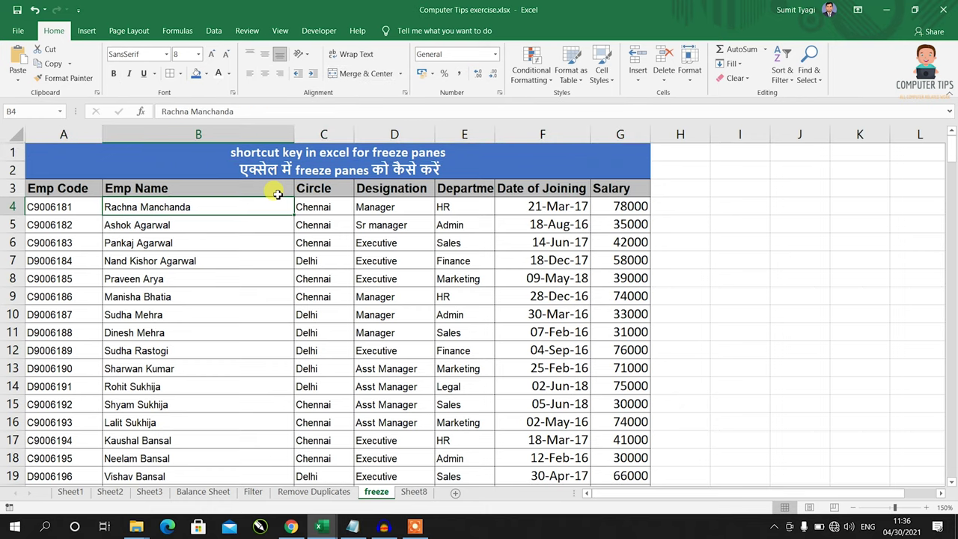
key("Down")
key("Down")
key("Down")
key("Down")
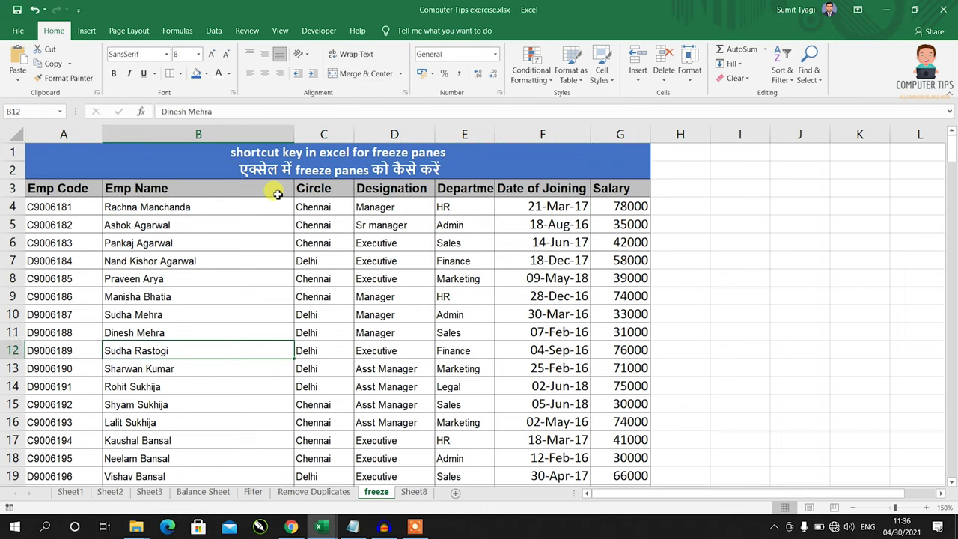
key("Down")
key("Down")
key("Down")
key("Down")
key("Down")
key("Down")
key("Down")
key("Down")
key("Down")
key("Up")
key("Up")
key("Up")
key("Up")
key("Up")
key("Up")
key("Up")
key("ctrl+Home")
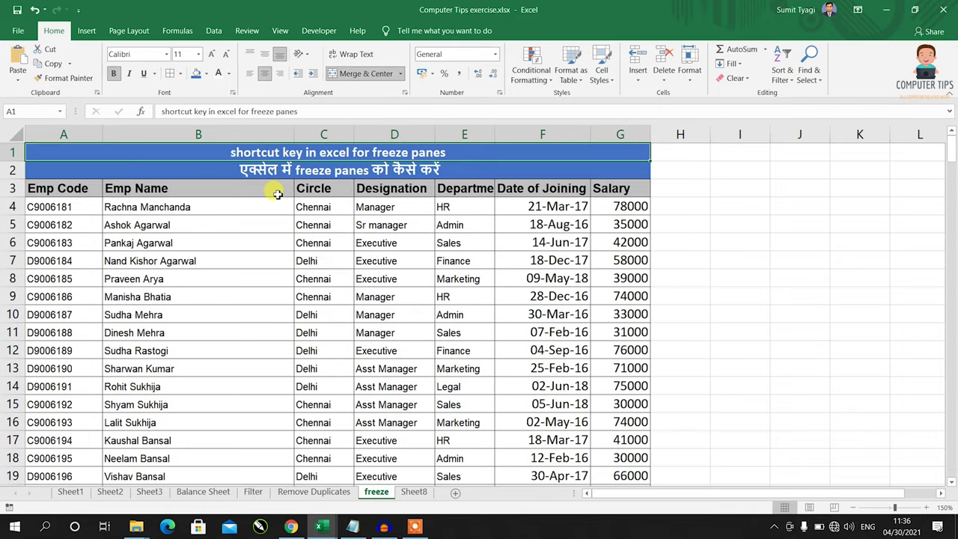
Step: Select cell B4, the first employee name, as the freeze corner
left_click(65, 133)
left_click(154, 203)
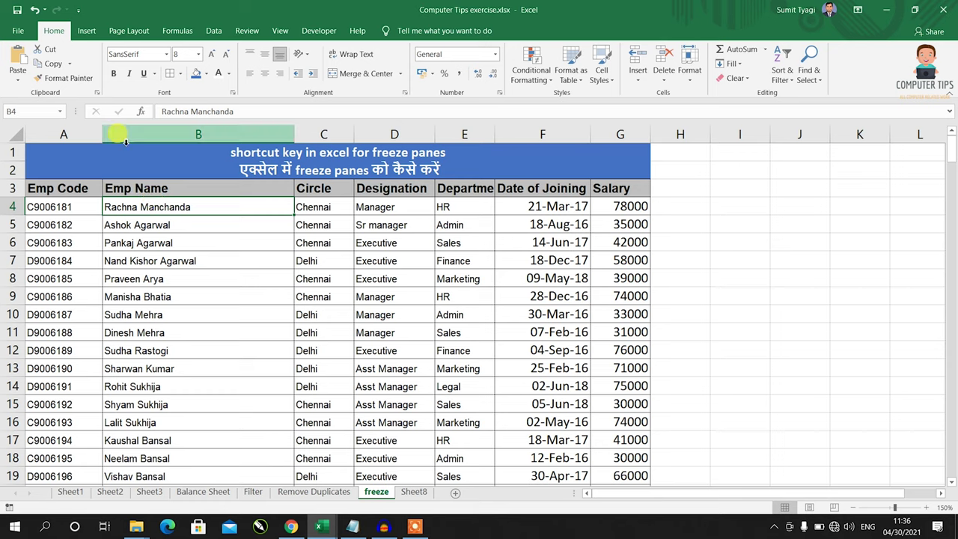
left_click(106, 154)
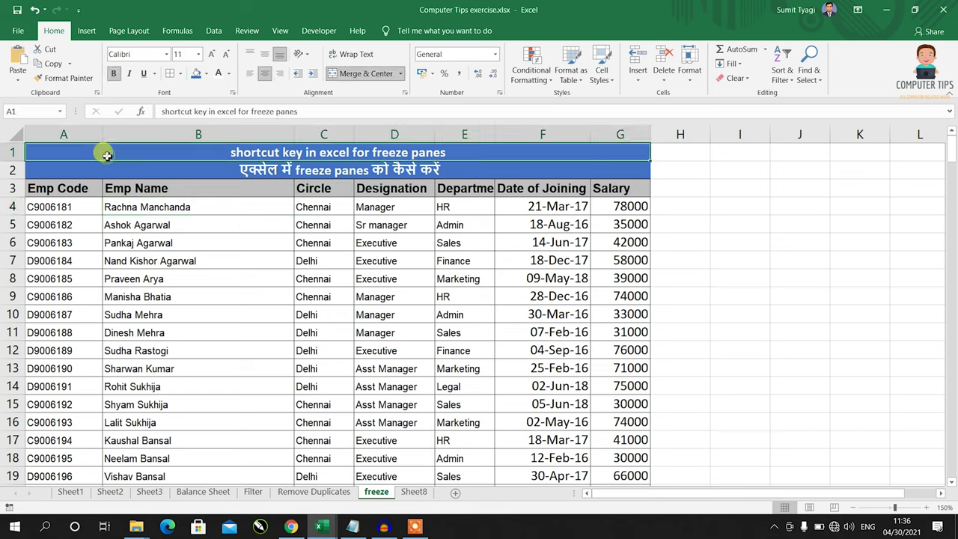
left_click(182, 208)
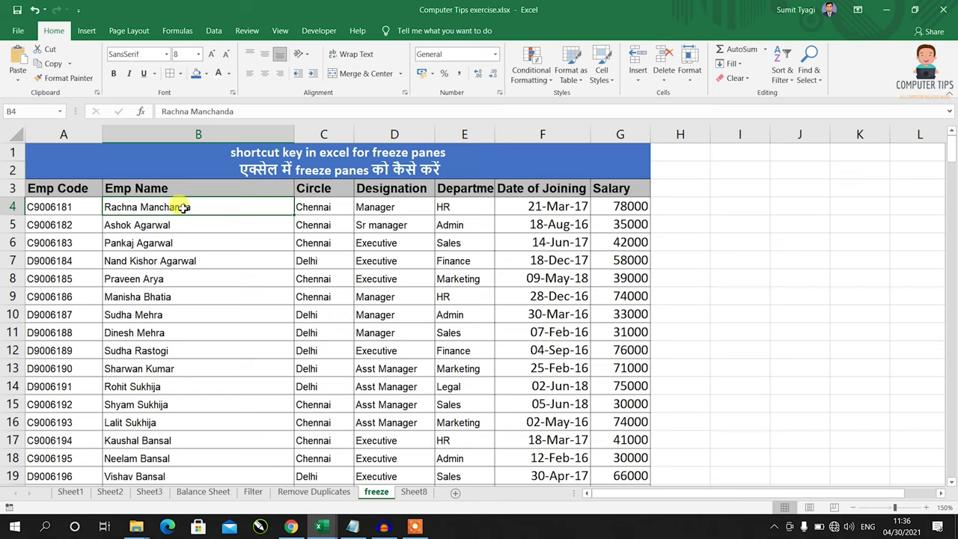
left_click(221, 224)
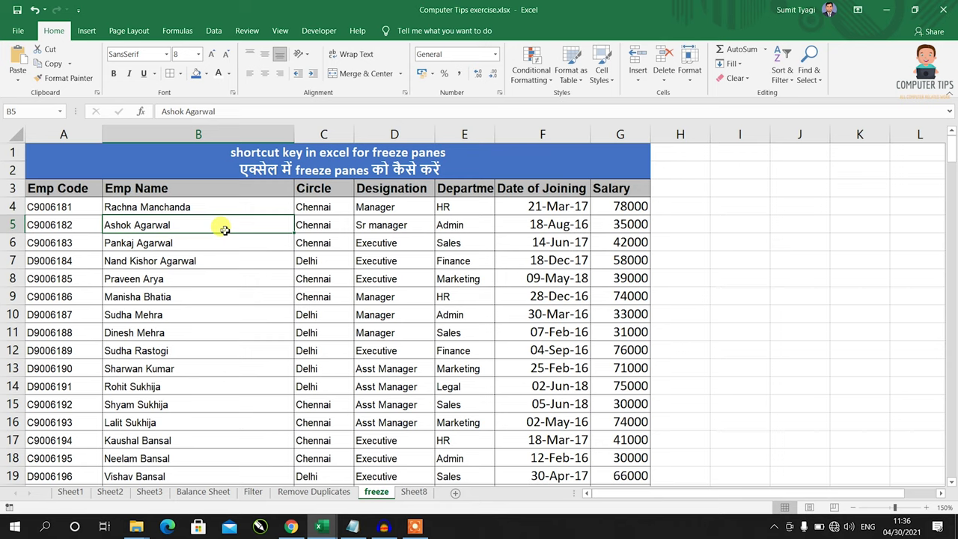
left_click(183, 208)
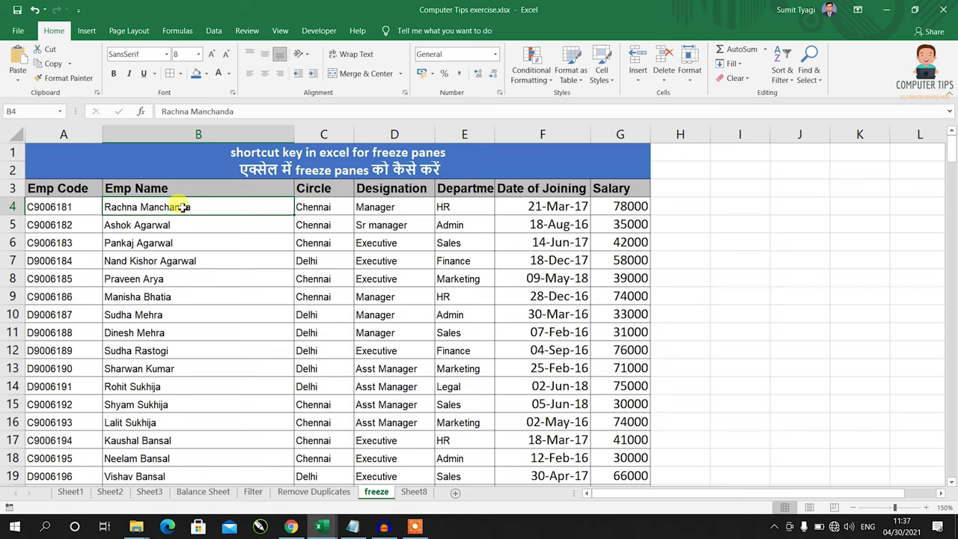
Step: Freeze panes at B4 with Alt+W, F, F, locking rows 1–3 and column A
key("alt")
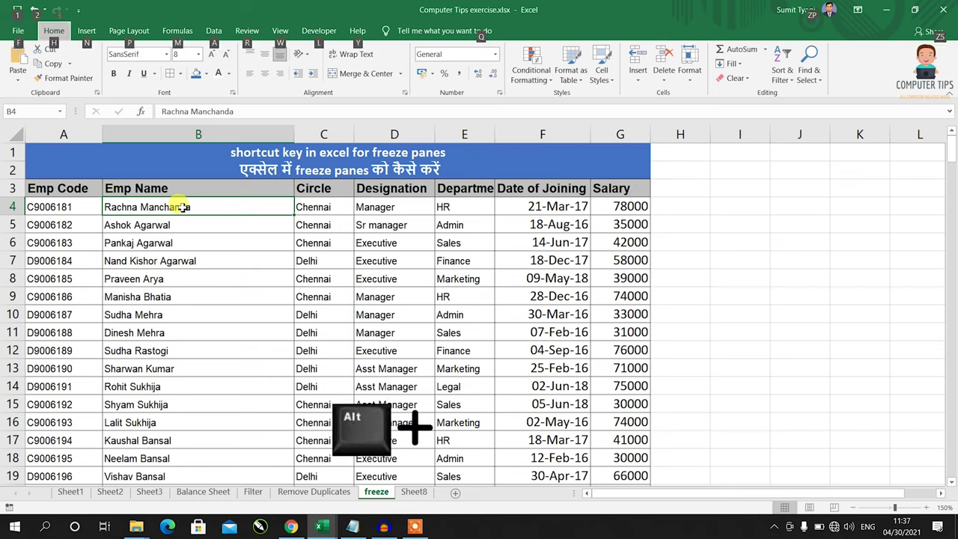
key("w")
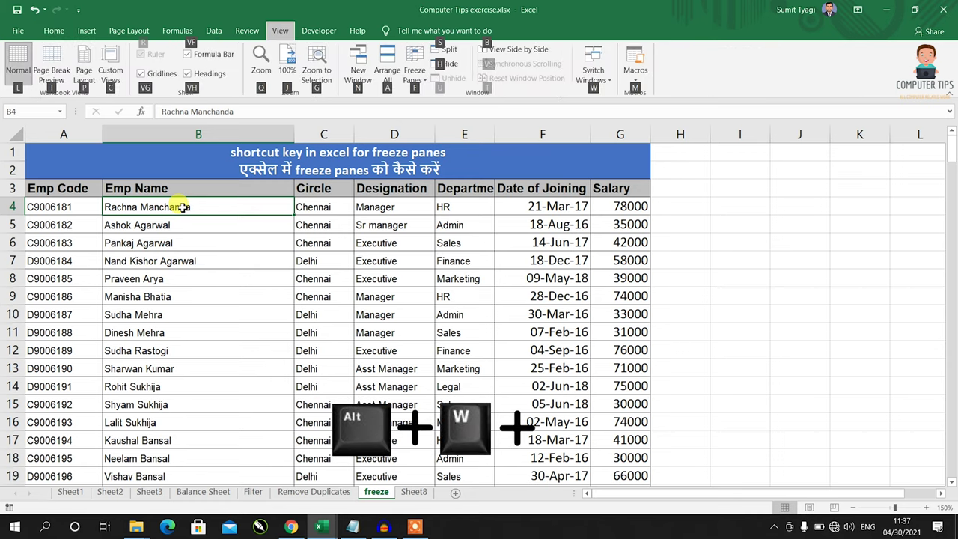
key("f")
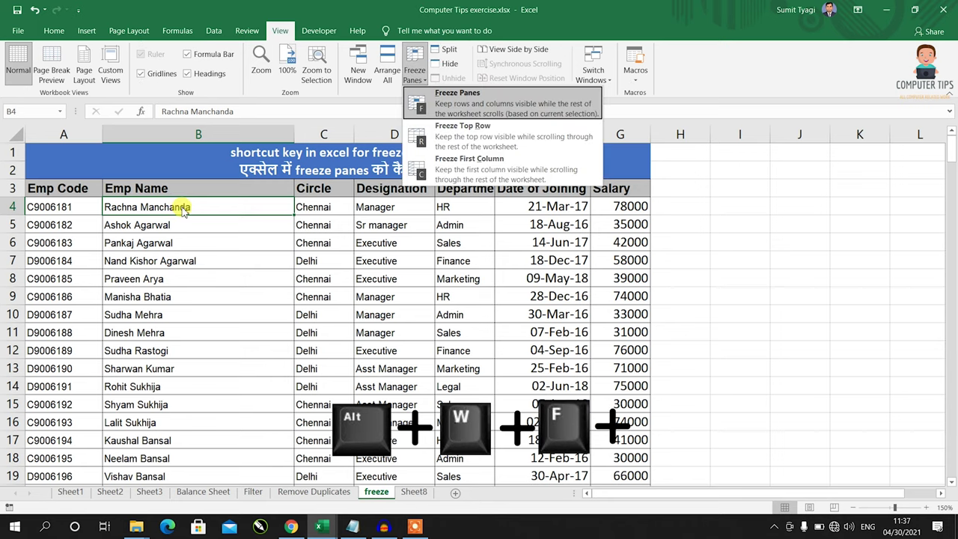
key("f")
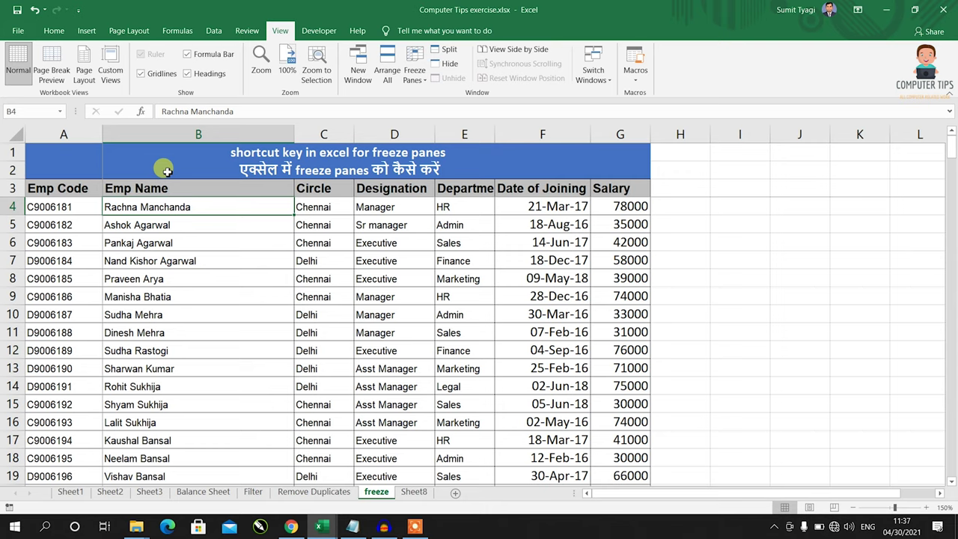
Step: Move down and up the employee rows to confirm the headings stay pinned, ending on B4
key("Down")
key("Down")
key("Down")
key("Down")
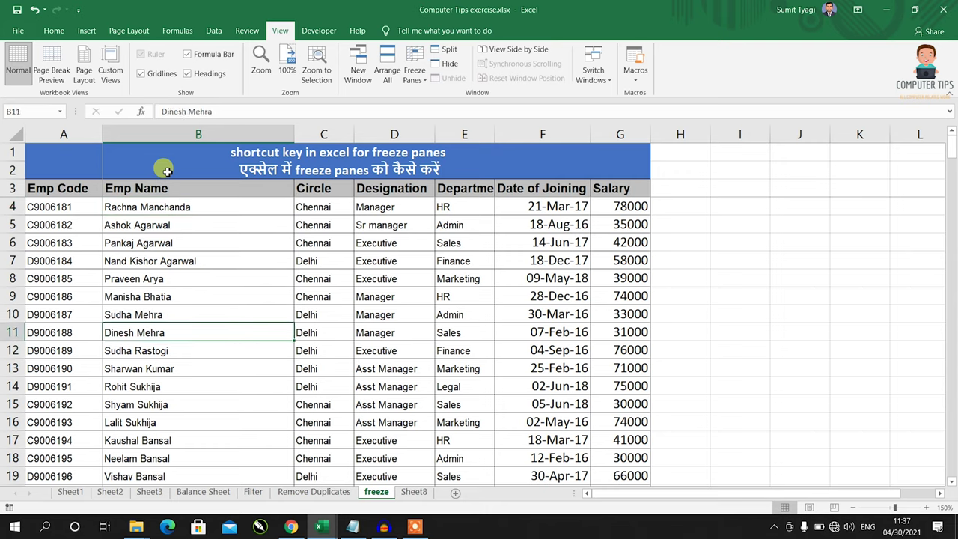
key("Down")
key("Down")
key("Down")
key("Down")
key("Down")
key("Down")
key("Down")
key("Down")
key("Down")
key("Down")
key("Down")
key("Down")
key("Down")
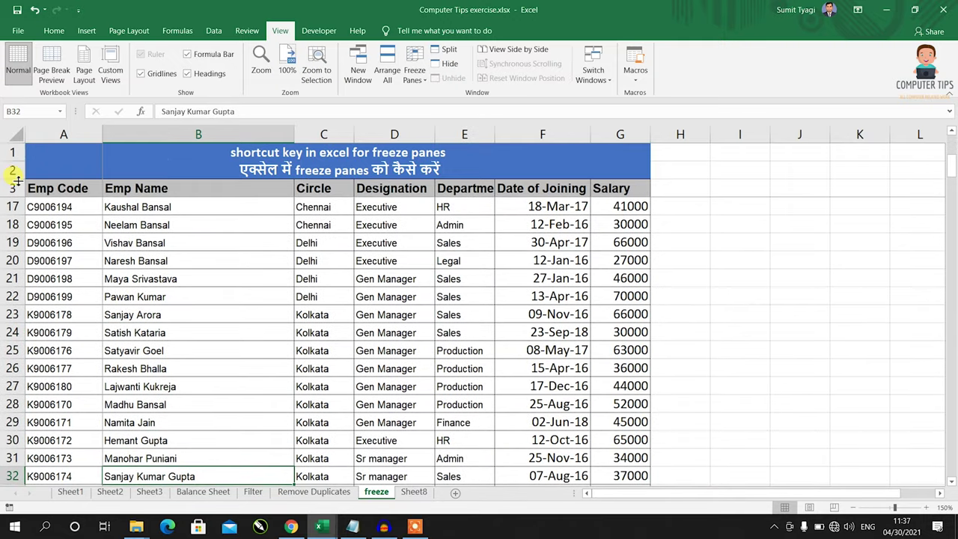
key("Down")
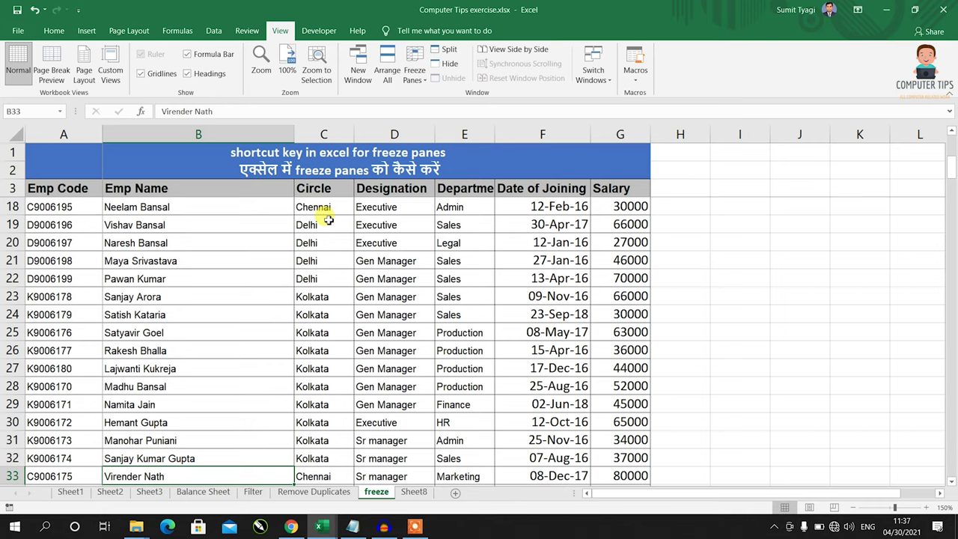
key("Down")
key("Down")
key("Down")
key("Down")
key("Down")
key("Down")
key("Up")
key("Up")
key("Up")
key("Up")
key("Up")
key("Up")
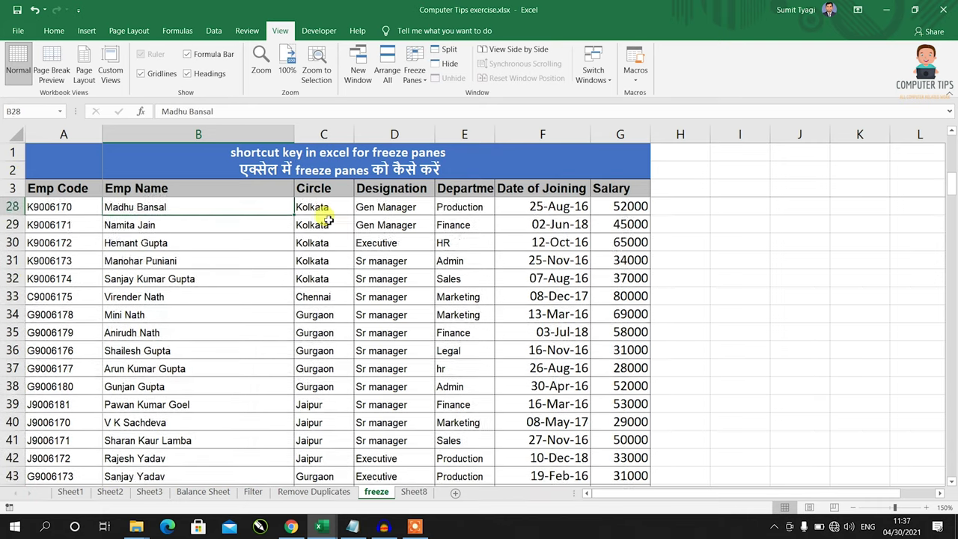
key("Up")
key("Up")
key("Up")
key("Up")
key("Up")
key("Up")
key("Down")
key("Down")
key("Down")
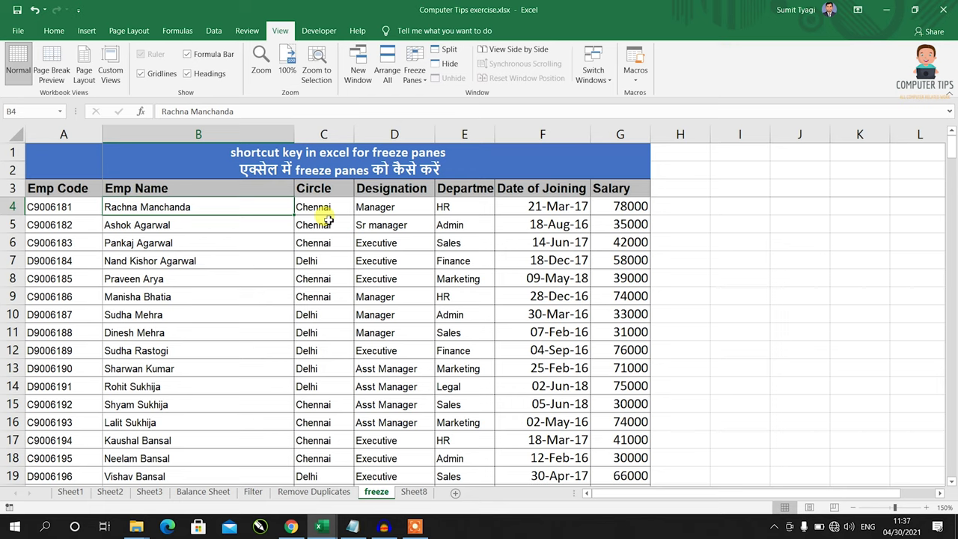
Step: Unfreeze the panes with Alt+W, F, F
key("alt")
key("w")
key("f")
key("f")
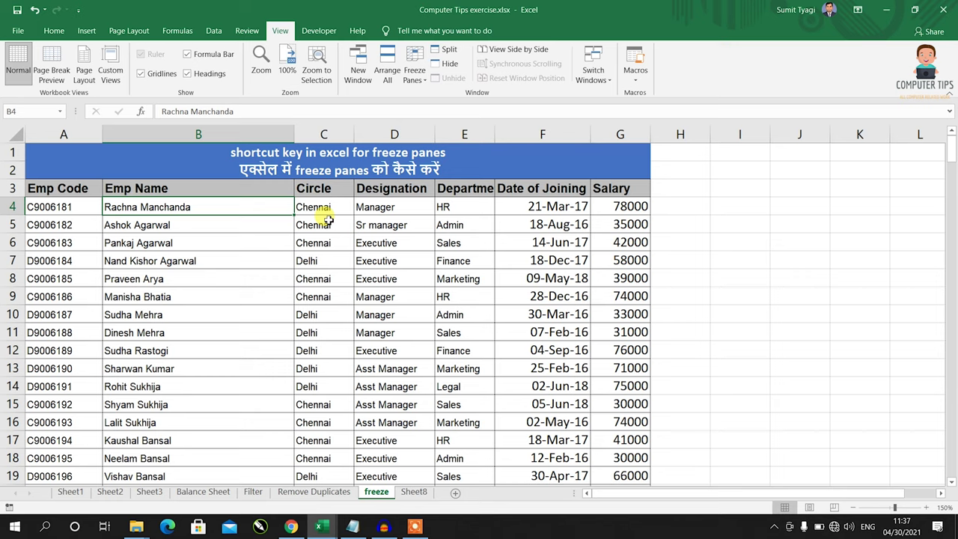
Step: Freeze title row 1 from B5 and move through employee rows to check it stays pinned
left_click(12, 152)
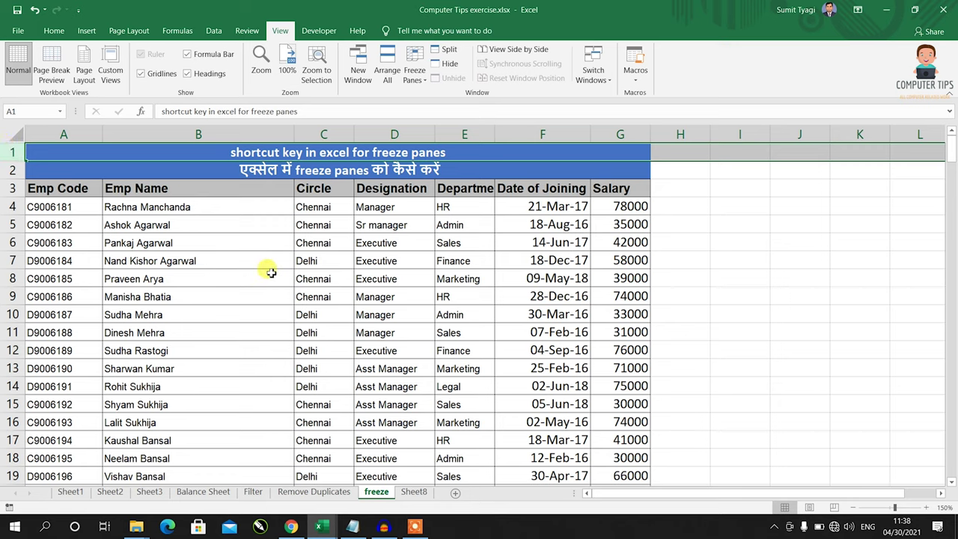
left_click(192, 229)
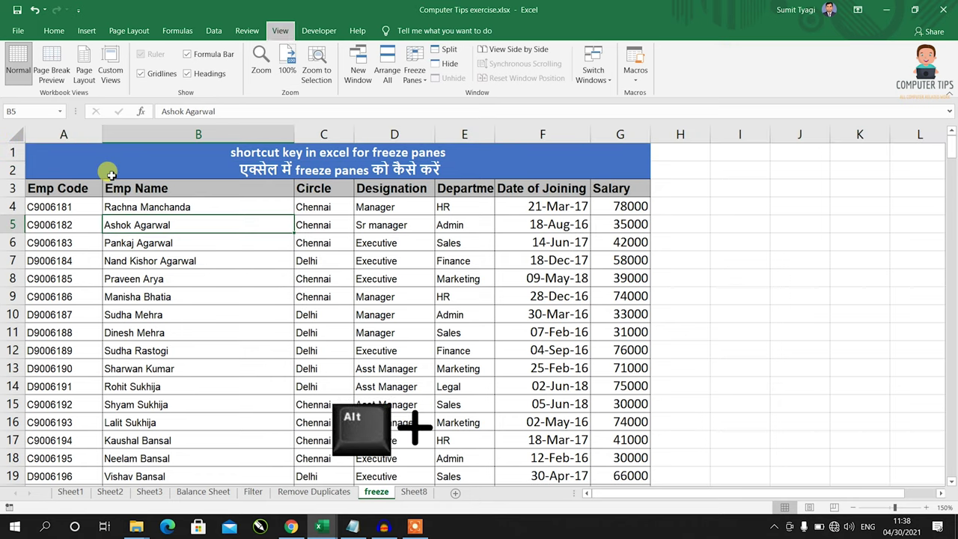
key("alt+w")
key("Down")
key("Down")
key("Down")
key("Down")
key("Down")
key("Down")
key("Down")
key("Down")
key("Down")
key("Down")
key("Up")
key("Up")
key("Up")
key("Up")
key("Up")
key("Up")
key("Up")
key("Up")
key("Up")
key("Up")
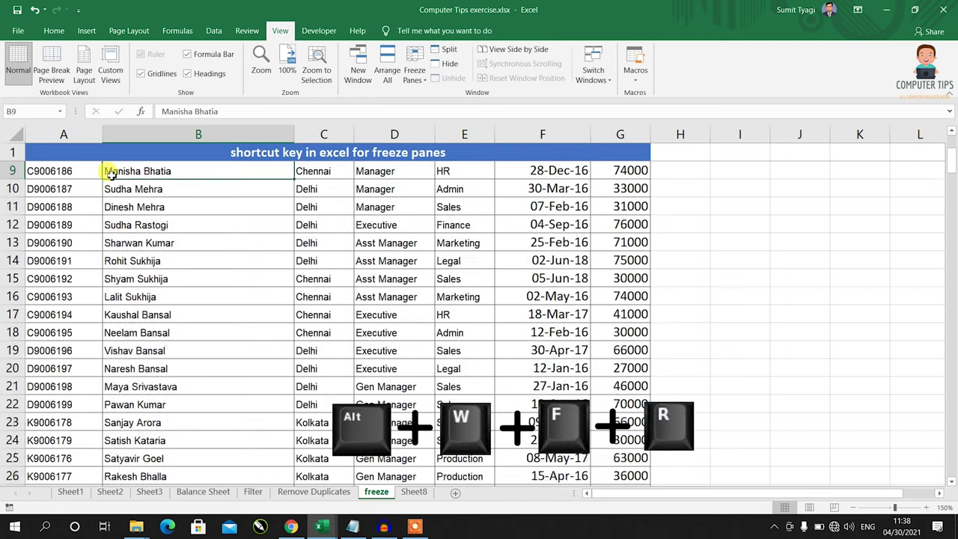
key("Up")
key("Up")
key("Up")
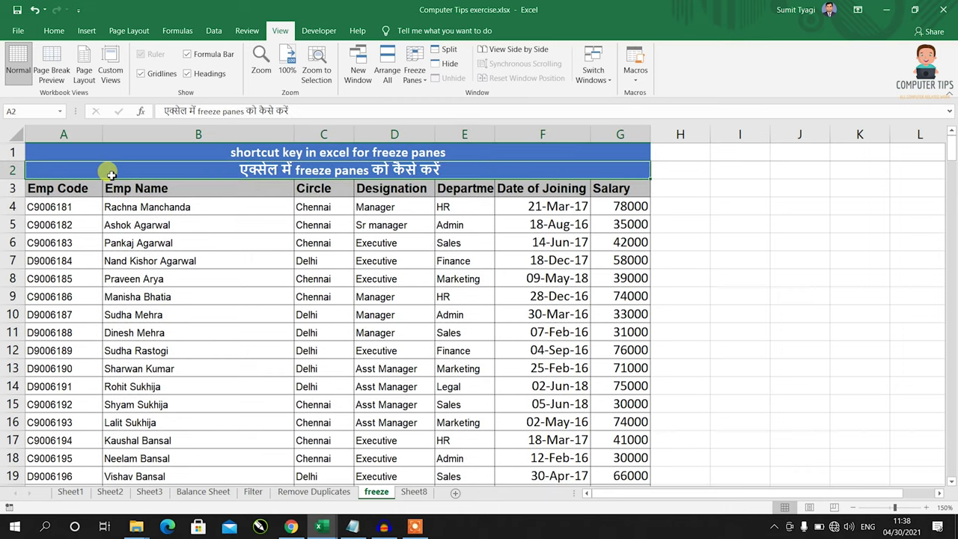
Step: Remove the top-row freeze, browse down the names, and return to A1
key("alt")
key("w")
key("f")
key("f")
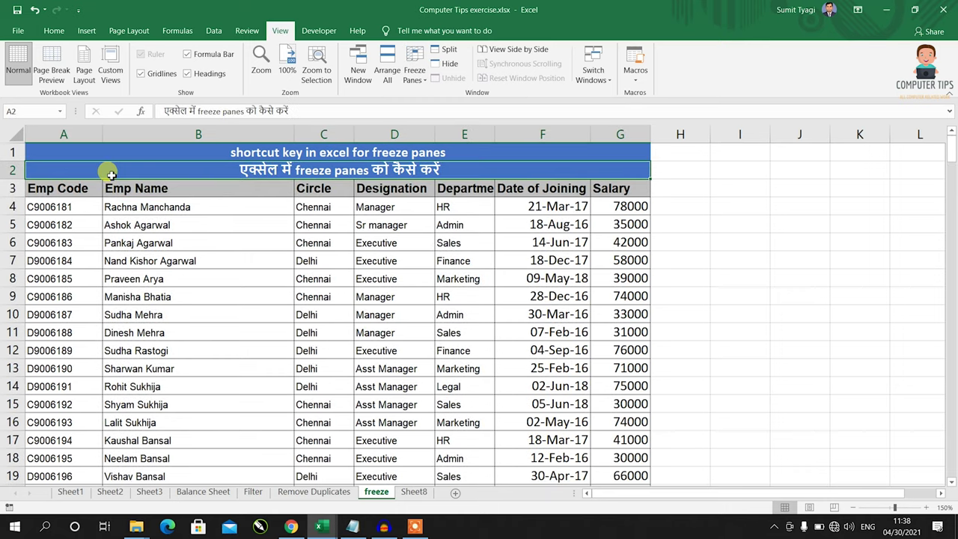
key("Down")
key("Right")
key("Down")
key("Down")
key("Down")
key("Down")
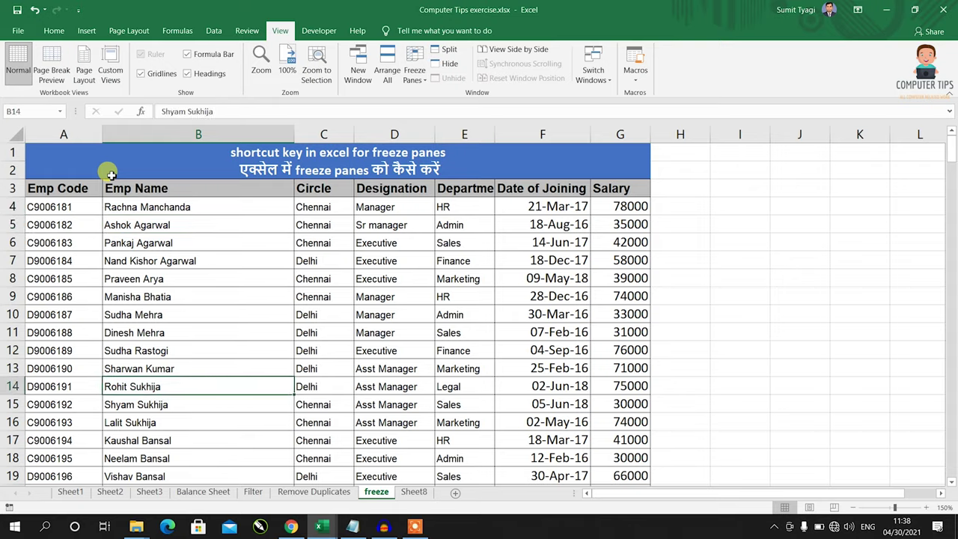
key("Down")
key("Down")
key("Down")
key("Down")
key("Down")
key("Down")
key("Up")
key("Up")
key("Up")
key("Up")
key("Up")
key("Up")
key("ctrl+Home")
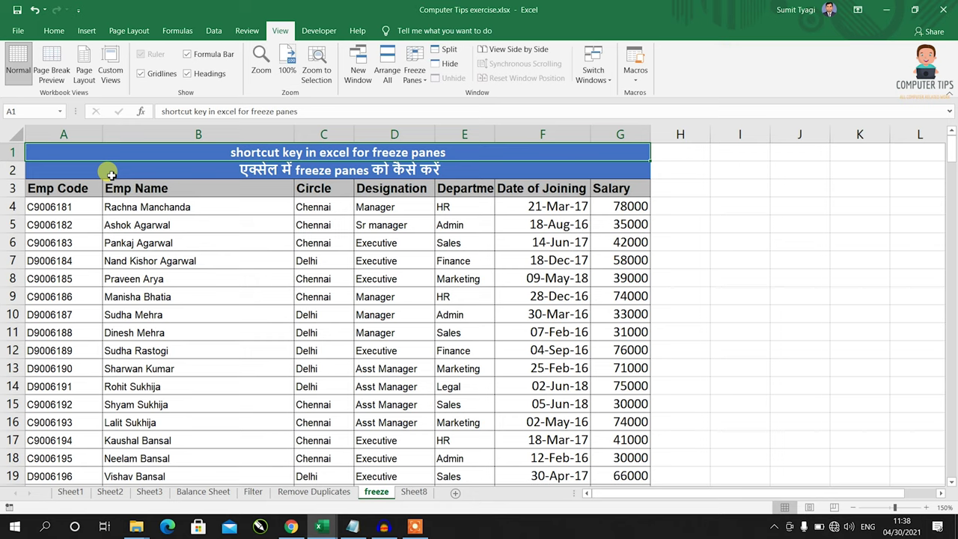
Step: Select B4, edit the name in B7, then end up on cell B5
left_click(150, 209)
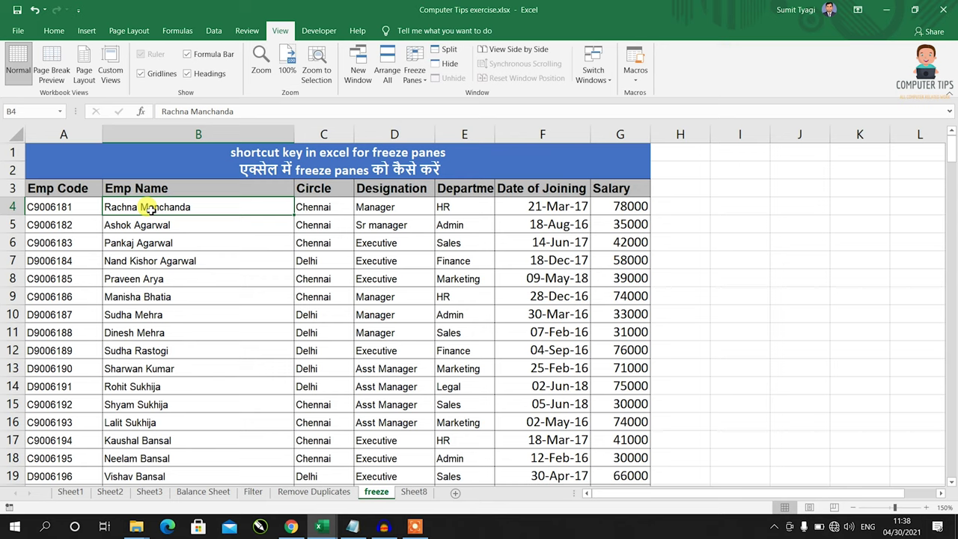
double_click(129, 260)
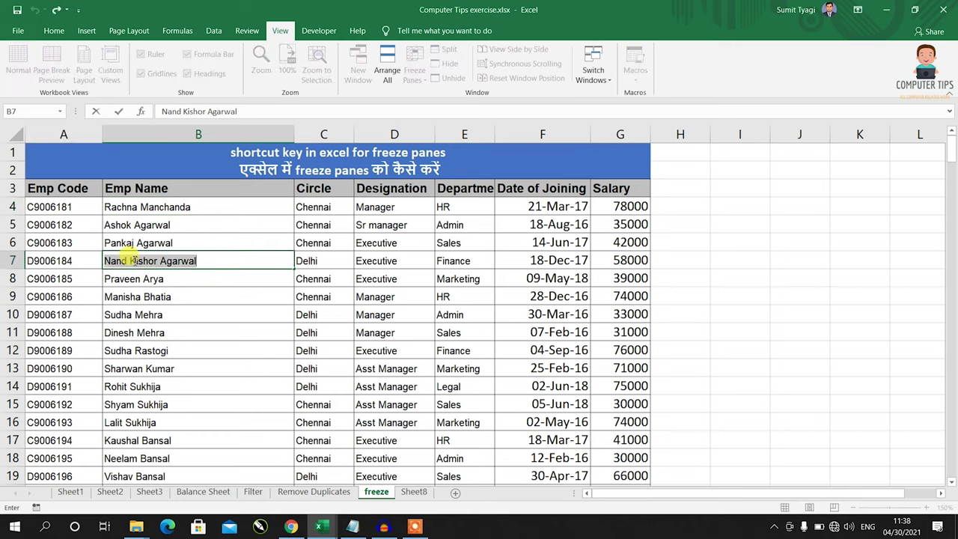
left_click(141, 232)
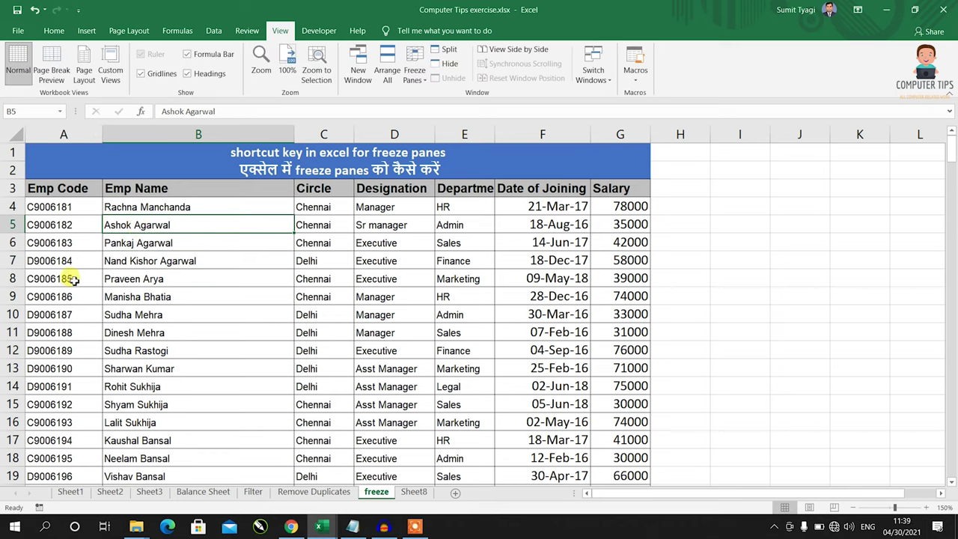
Step: Freeze the Emp Code column with Alt+W, F, C and move right and left to test it
key("alt+w")
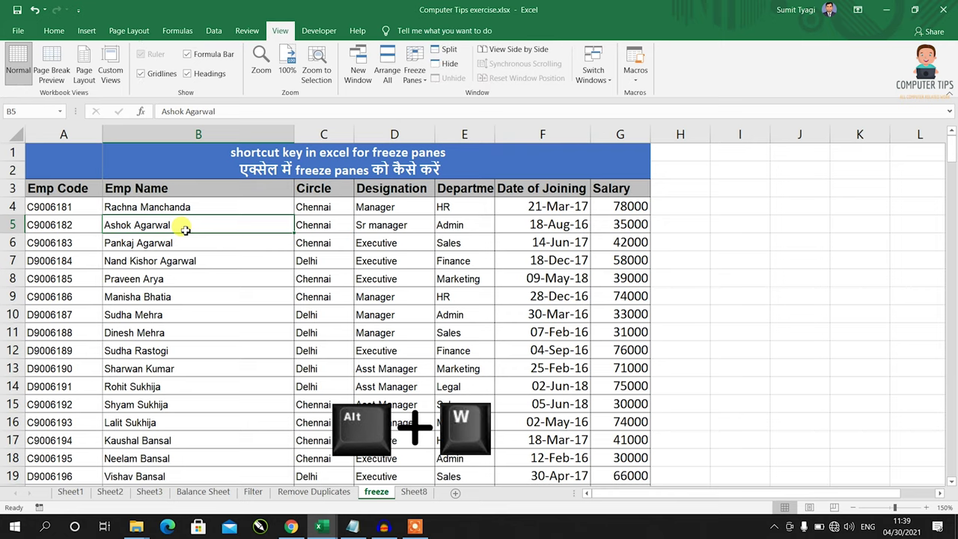
key("f")
key("c")
key("Right")
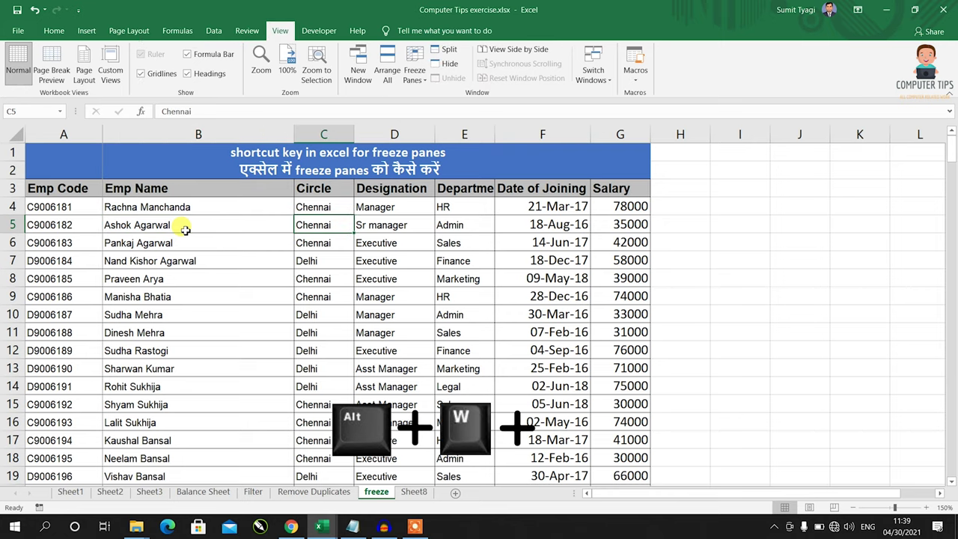
key("Right")
key("Right")
key("Right")
key("Right")
key("Right")
key("Right")
key("Right")
key("Right")
key("Right")
key("Left")
key("Left")
key("Left")
key("Right")
key("Left")
key("Left")
key("Left")
key("Left")
key("Left")
key("Left")
key("Left")
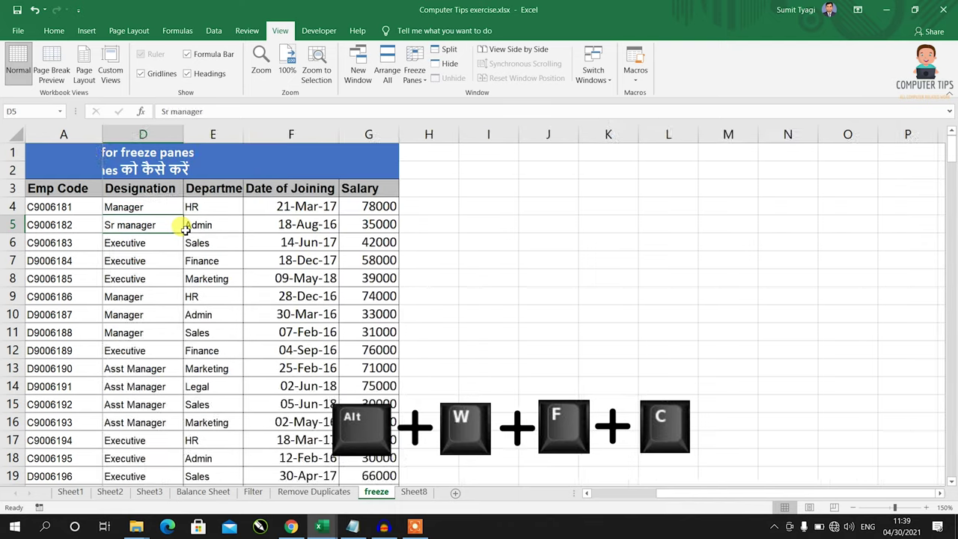
key("Left")
key("Left")
key("Left")
key("Right")
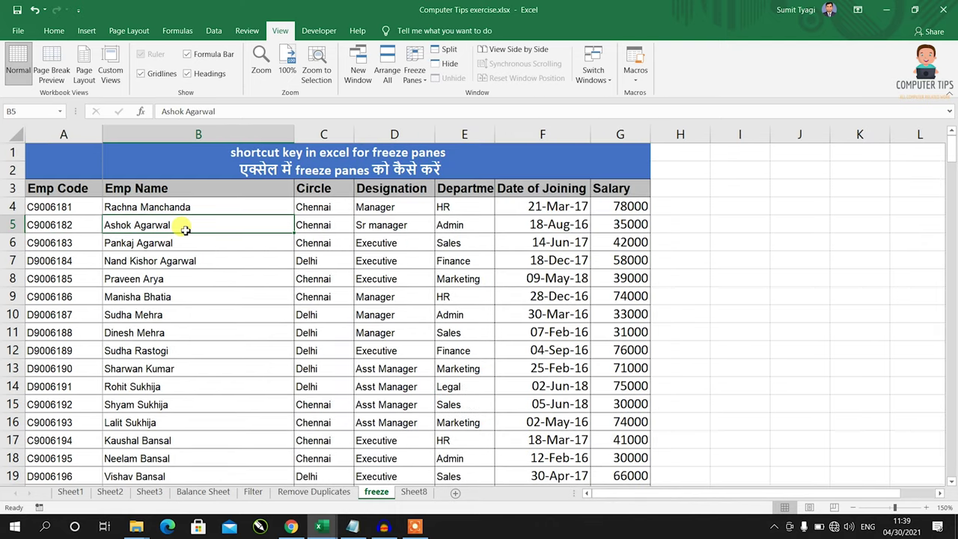
Step: Remove the first-column freeze from the freeze options
key("alt+w")
key("f")
key("c")
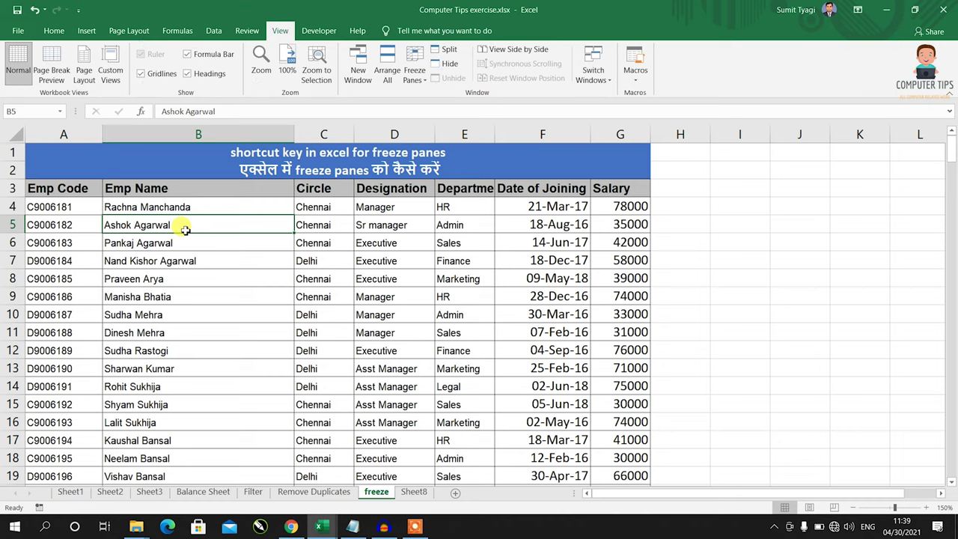
left_click(201, 213)
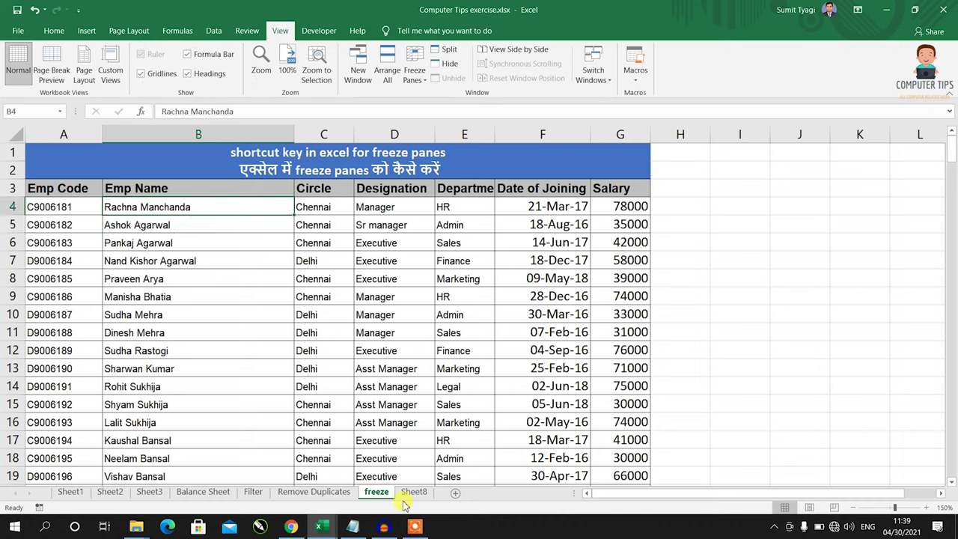